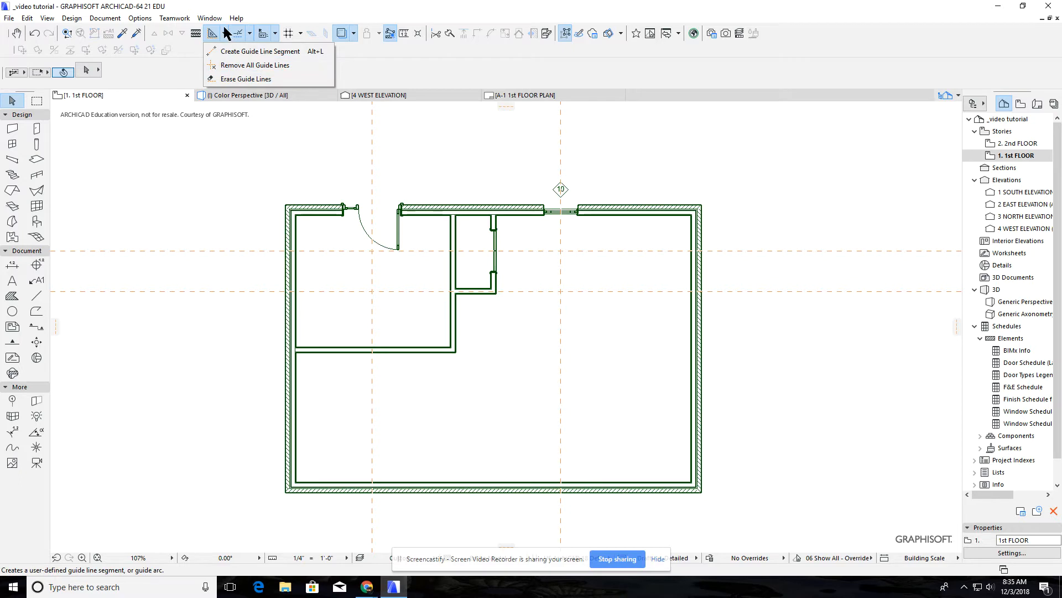
# Step: Remove all guide lines from the 1st floor plan
pyautogui.click(223, 31)
pyautogui.click(223, 31)
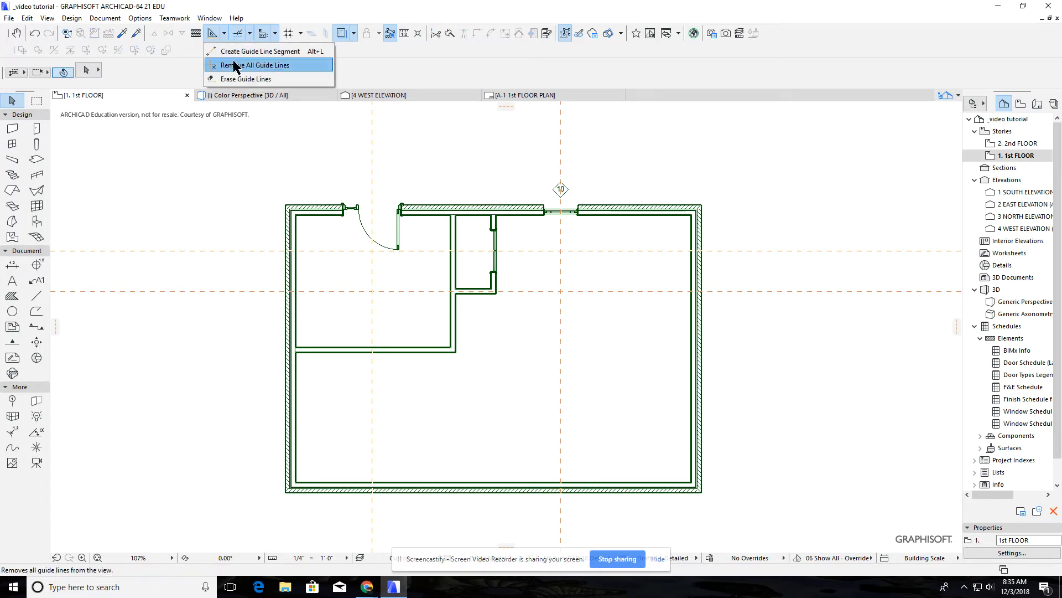
pyautogui.click(236, 66)
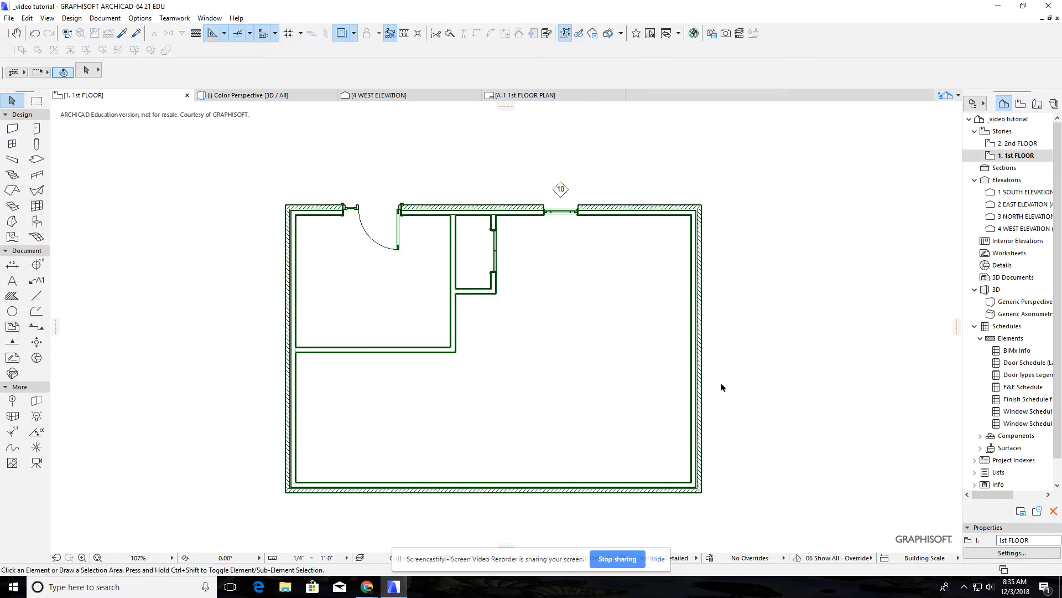
# Step: Set the Slab tool's defaults to a composite structure using FLR Ply+Wd.Fr+Gyp; 10_1/2"
pyautogui.scroll(2, 691, 387)
pyautogui.scroll(3, 645, 232)
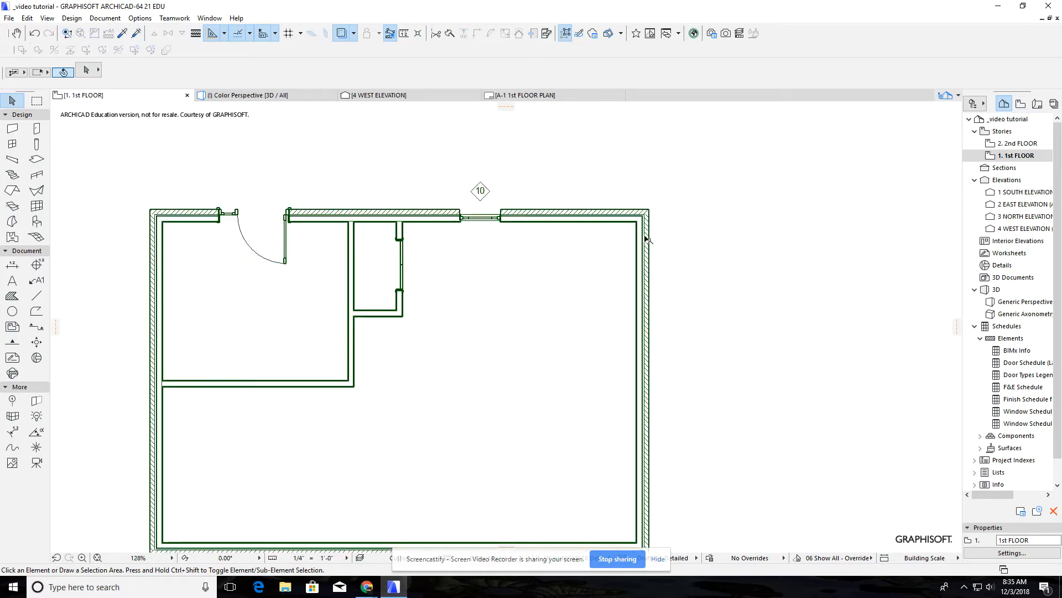
pyautogui.scroll(-2, 645, 238)
pyautogui.scroll(5, 277, 270)
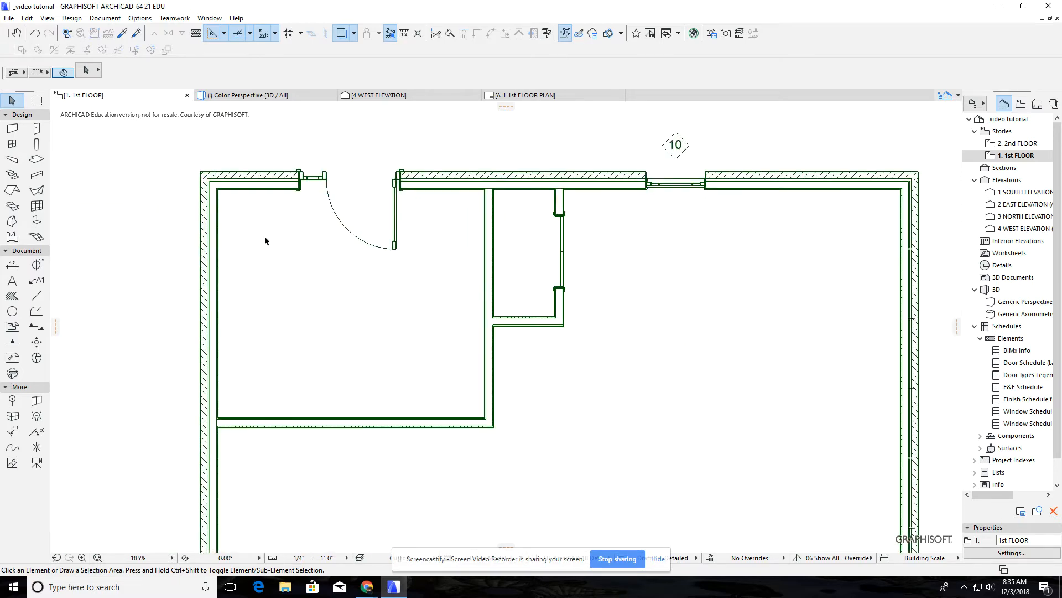
pyautogui.click(37, 161)
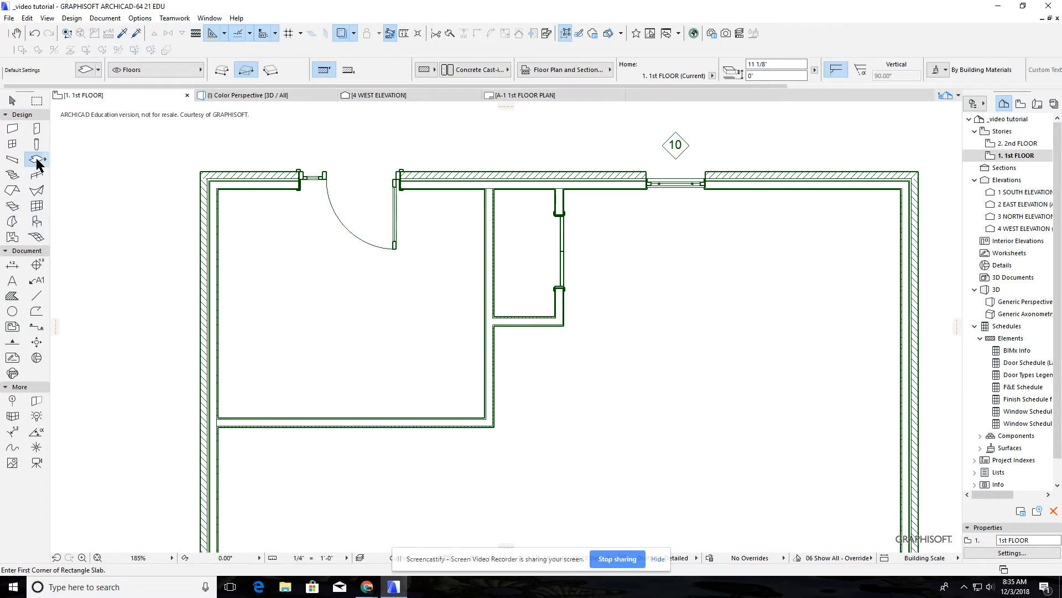
pyautogui.click(423, 71)
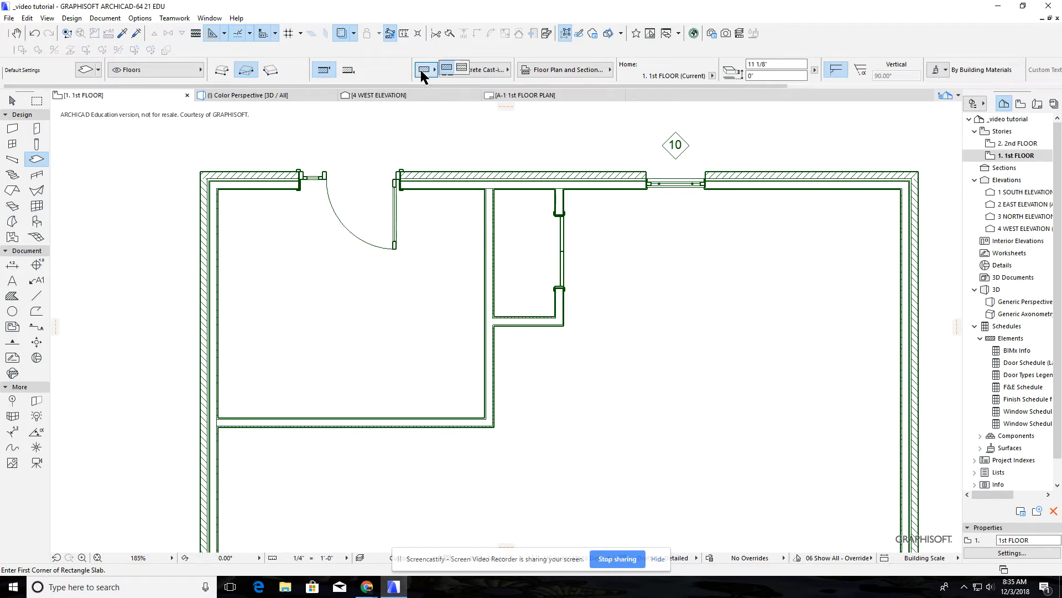
pyautogui.click(459, 68)
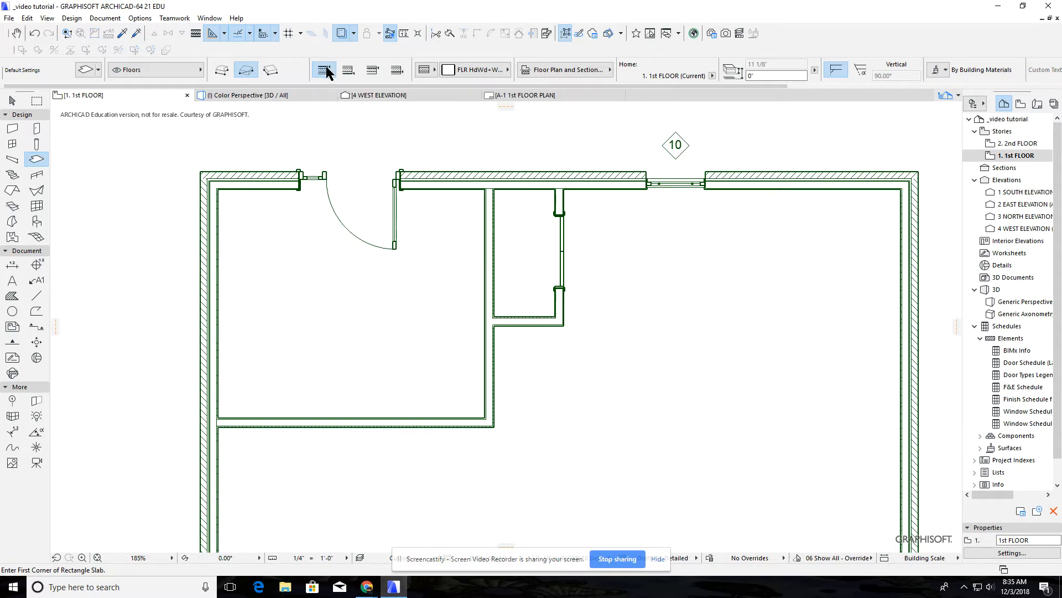
pyautogui.click(456, 71)
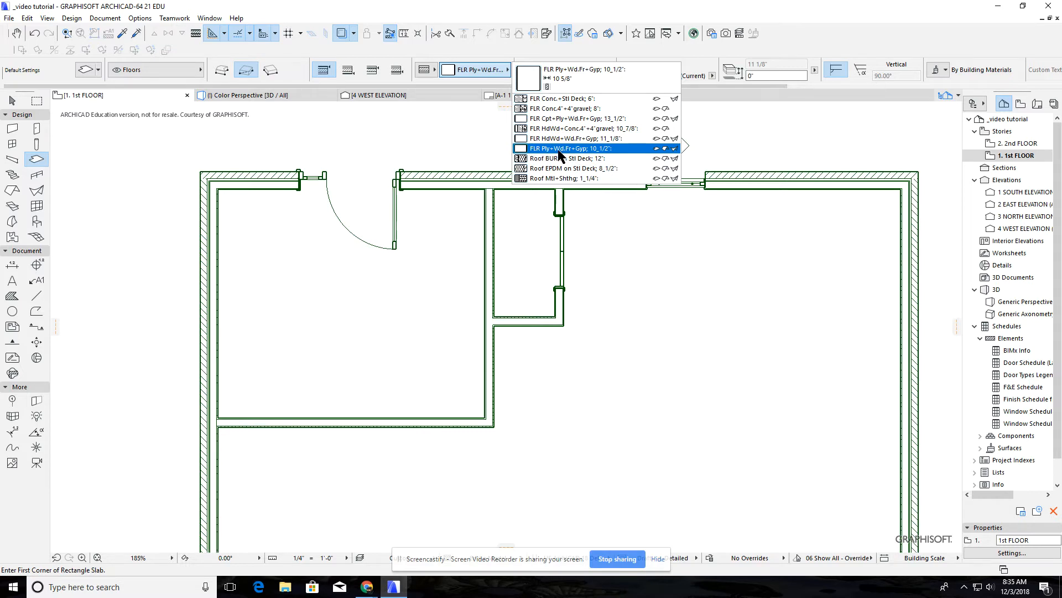
pyautogui.click(582, 149)
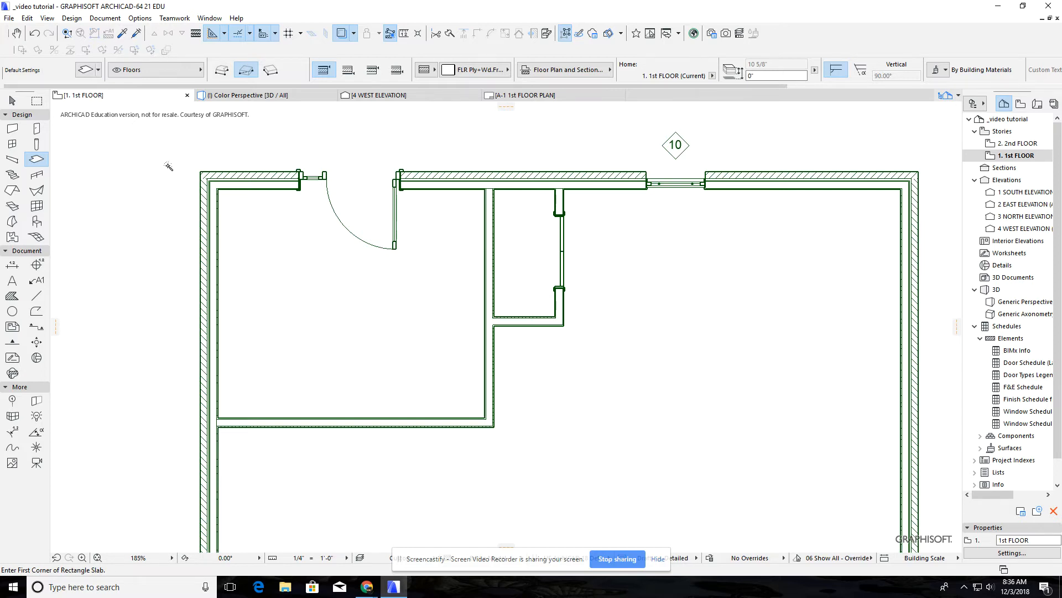
# Step: Draw a rectangular floor slab between the upper-left and lower-right building corners, along the outer face of the exterior walls' stud layer
pyautogui.scroll(-3, 276, 139)
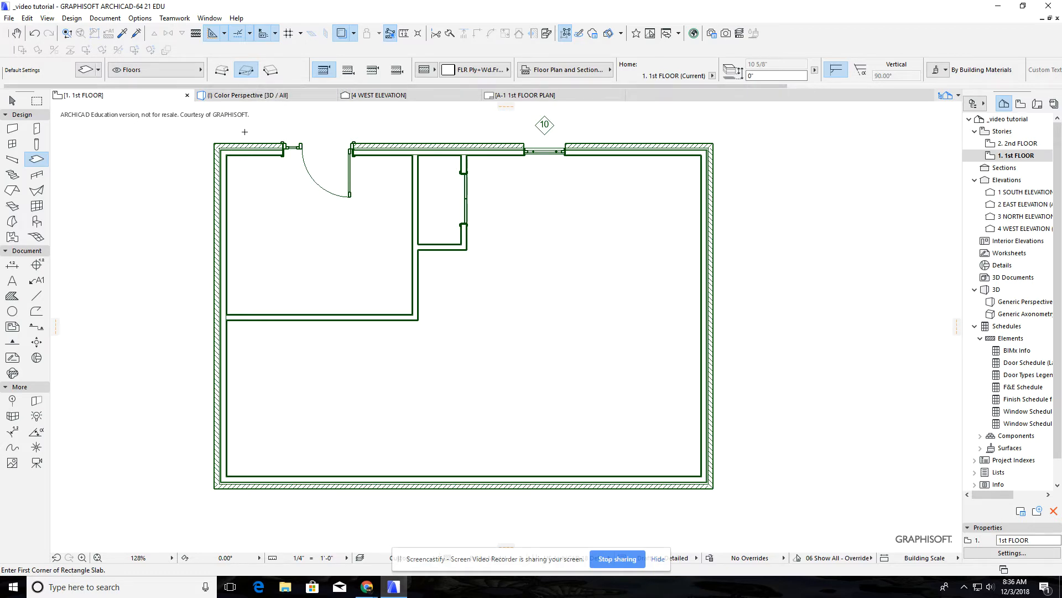
pyautogui.scroll(5, 245, 132)
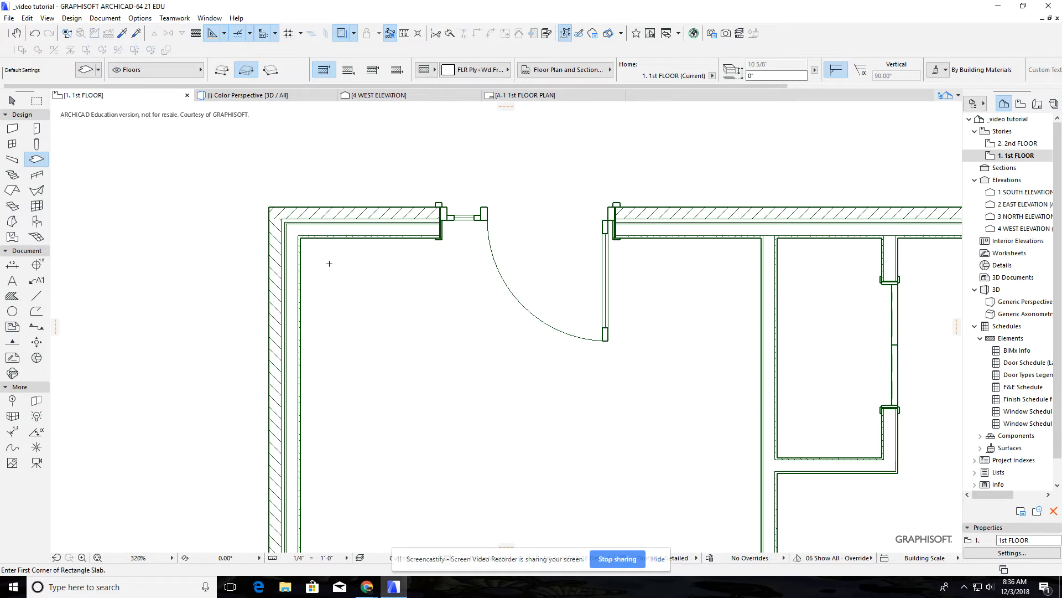
pyautogui.scroll(5, 300, 238)
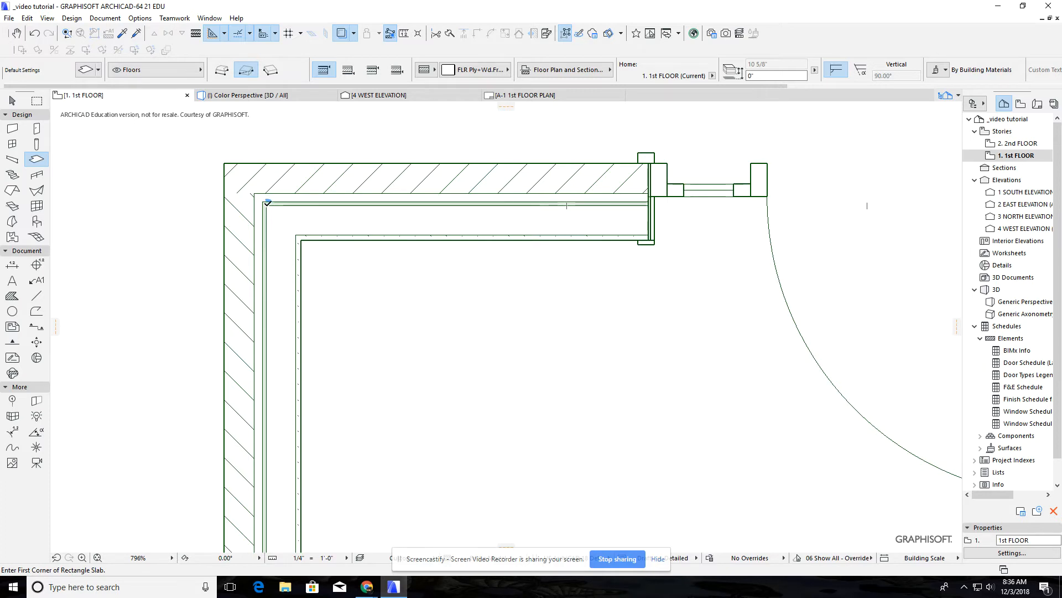
pyautogui.click(266, 206)
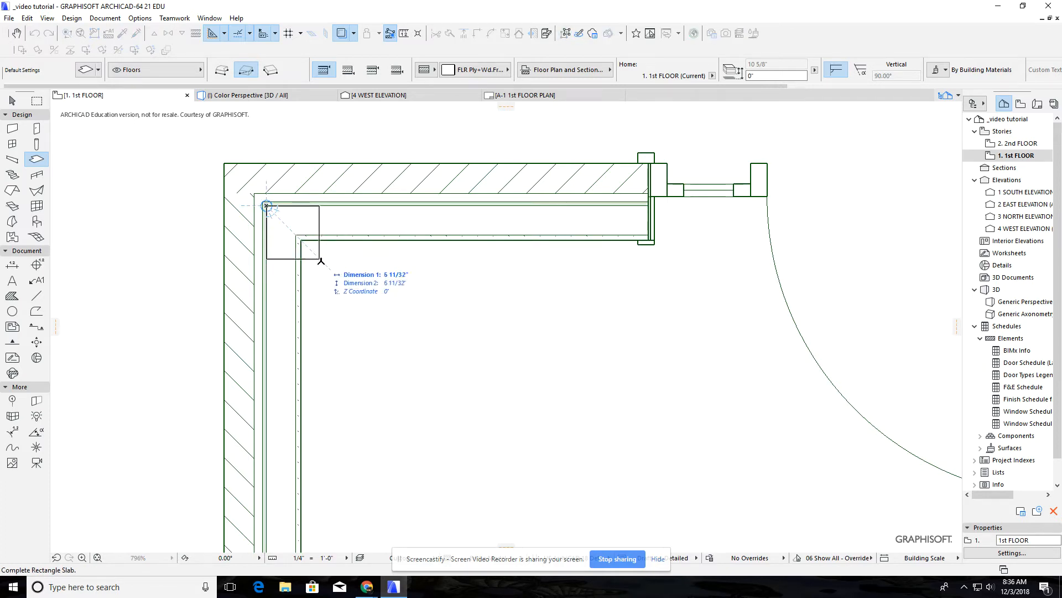
pyautogui.scroll(-5, 559, 412)
pyautogui.moveTo(788, 434); pyautogui.dragTo(375, 242, button='middle')
pyautogui.scroll(-3, 553, 341)
pyautogui.moveTo(695, 411); pyautogui.dragTo(684, 221, button='middle')
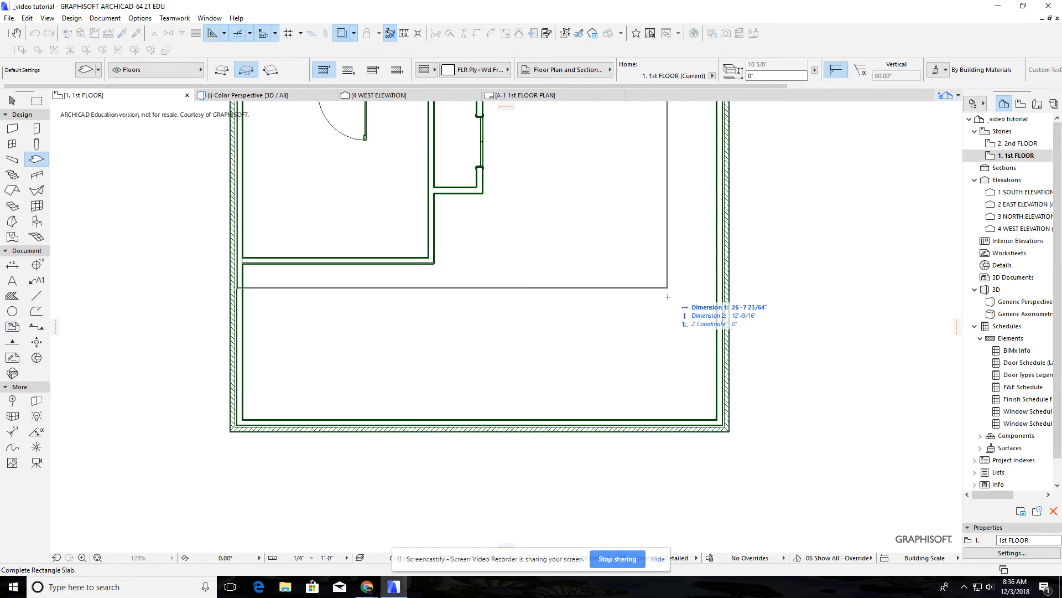
pyautogui.scroll(7, 719, 437)
pyautogui.scroll(4, 719, 436)
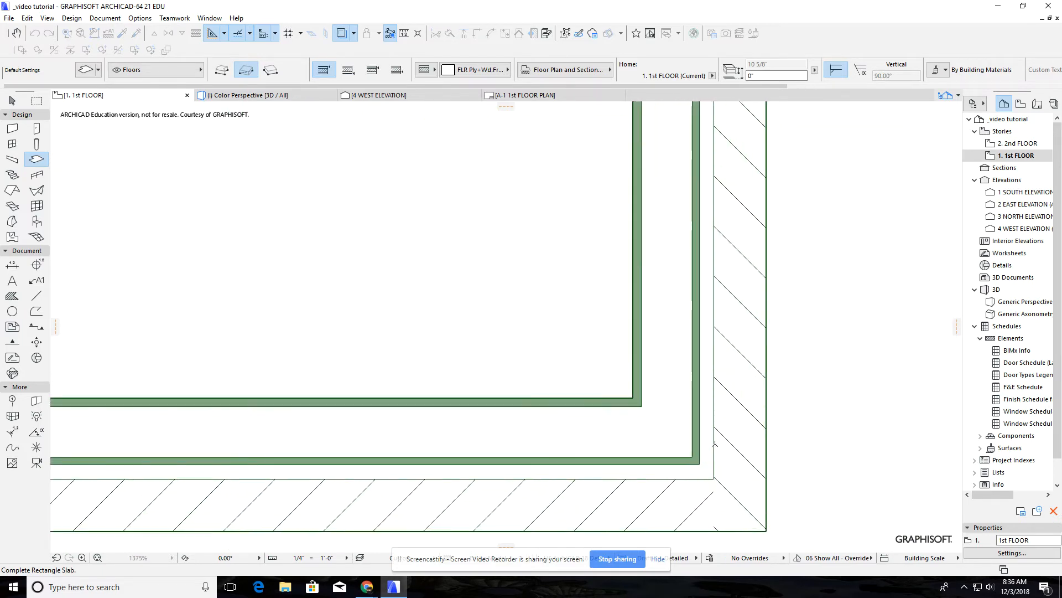
pyautogui.click(677, 464)
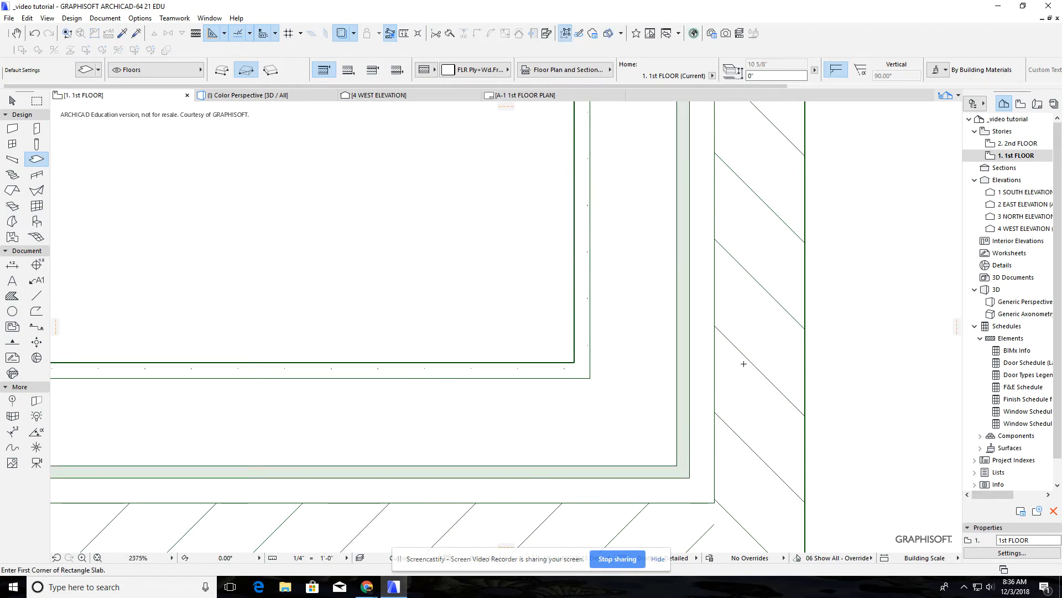
# Step: Delete the newly drawn floor slab under the brick walls in the 3D view
pyautogui.press('F3')
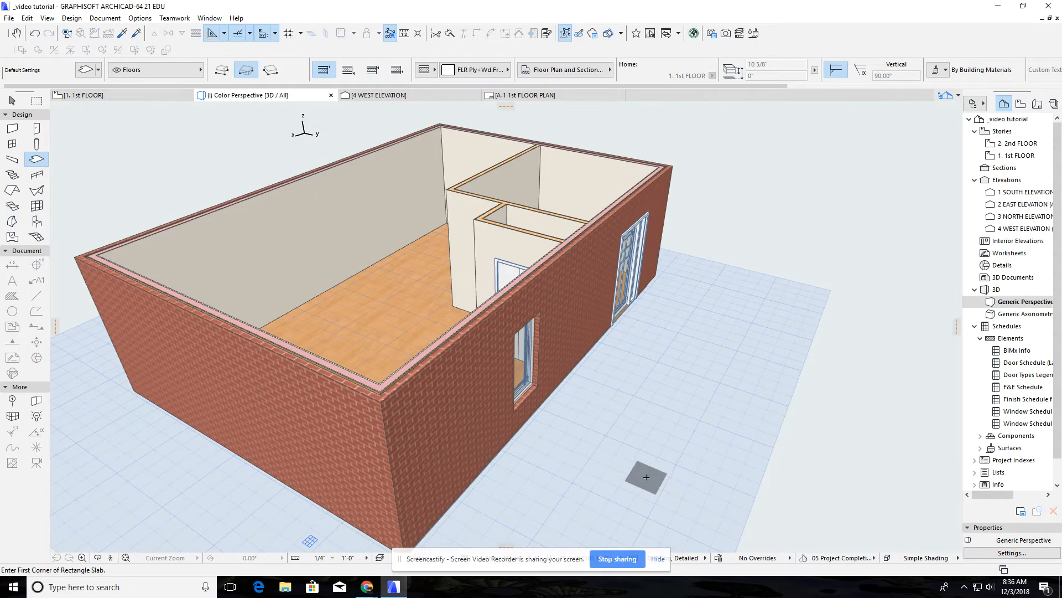
pyautogui.keyDown('shift'); pyautogui.moveTo(646, 477); pyautogui.dragTo(638, 349, button='middle'); pyautogui.keyUp('shift')
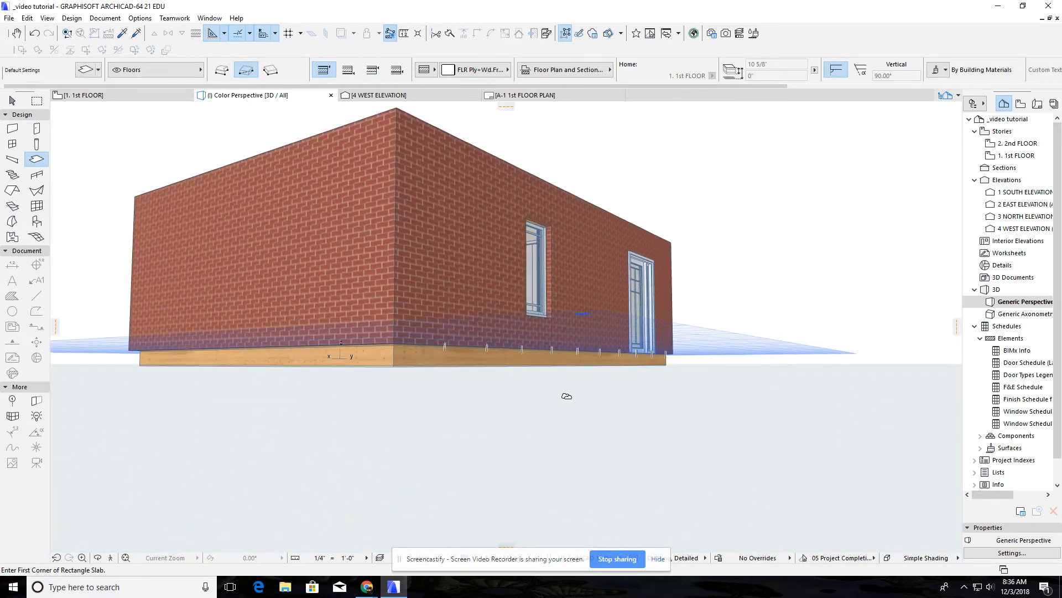
pyautogui.keyDown('shift'); pyautogui.moveTo(566, 396); pyautogui.dragTo(674, 458, button='middle'); pyautogui.keyUp('shift')
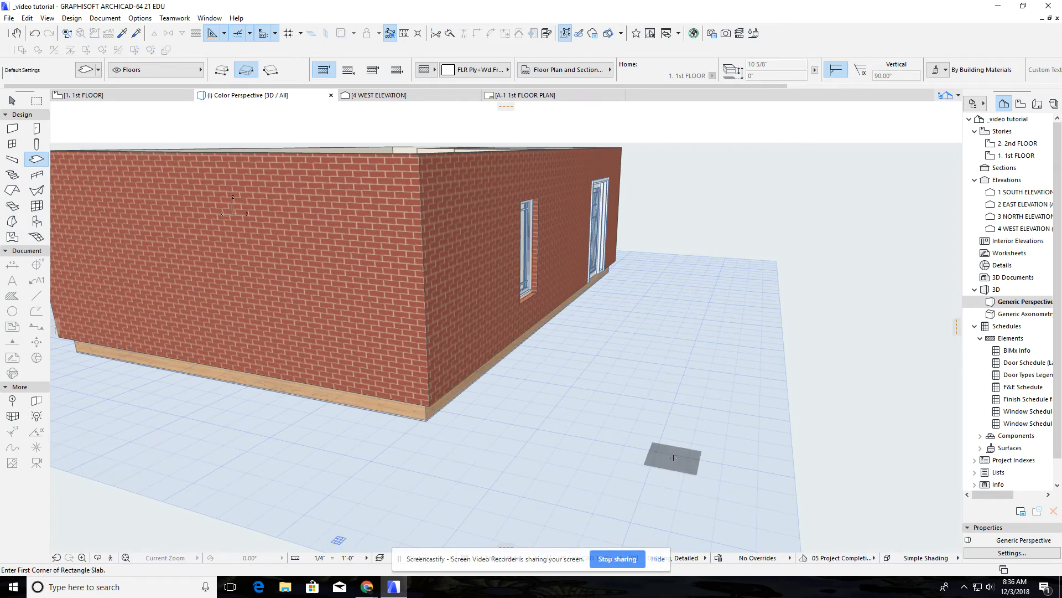
pyautogui.press('shift')
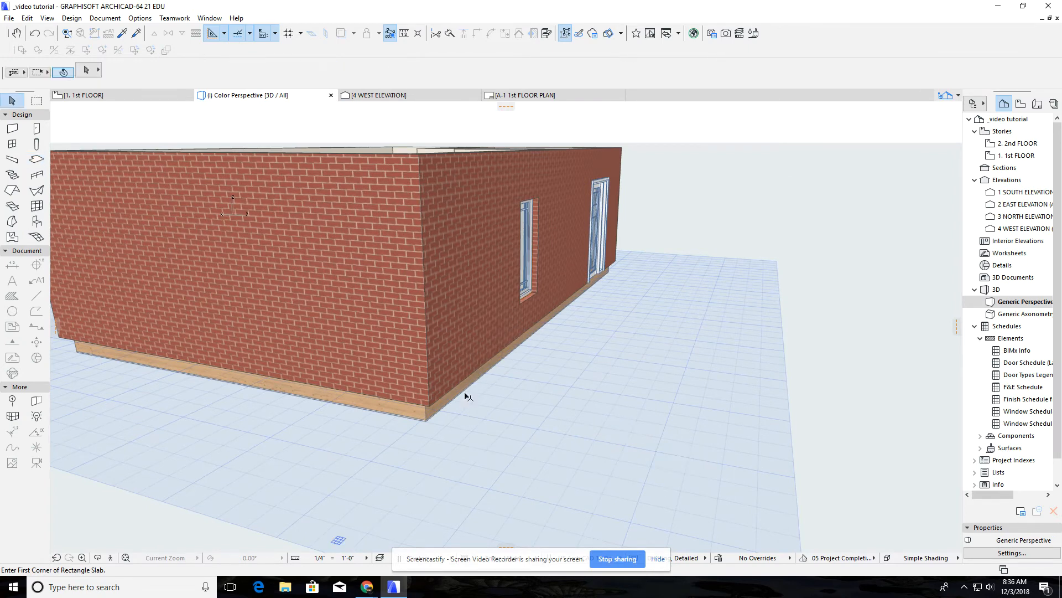
pyautogui.click(430, 415)
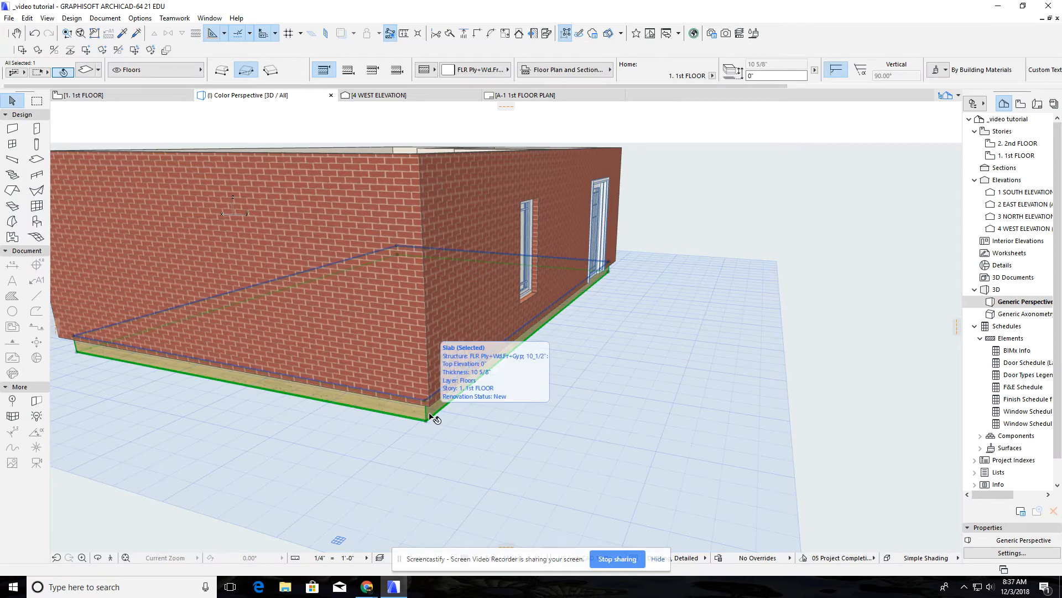
pyautogui.press('Delete')
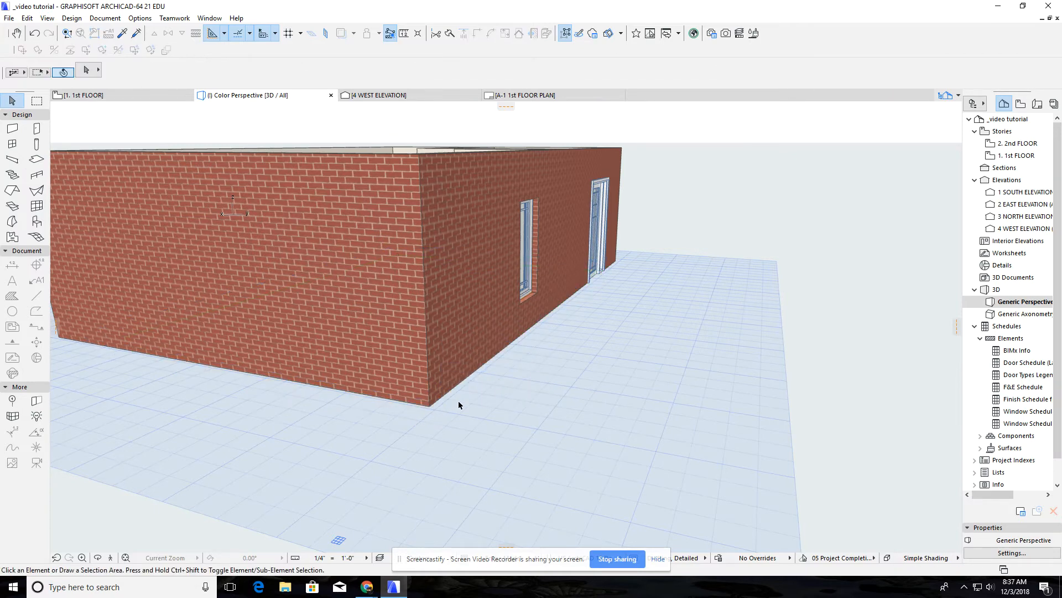
# Step: Recreate the floor slab on the 1st floor plan by tracing the exterior walls' stud outline with the Magic Wand
pyautogui.press('F2')
pyautogui.scroll(-3, 548, 418)
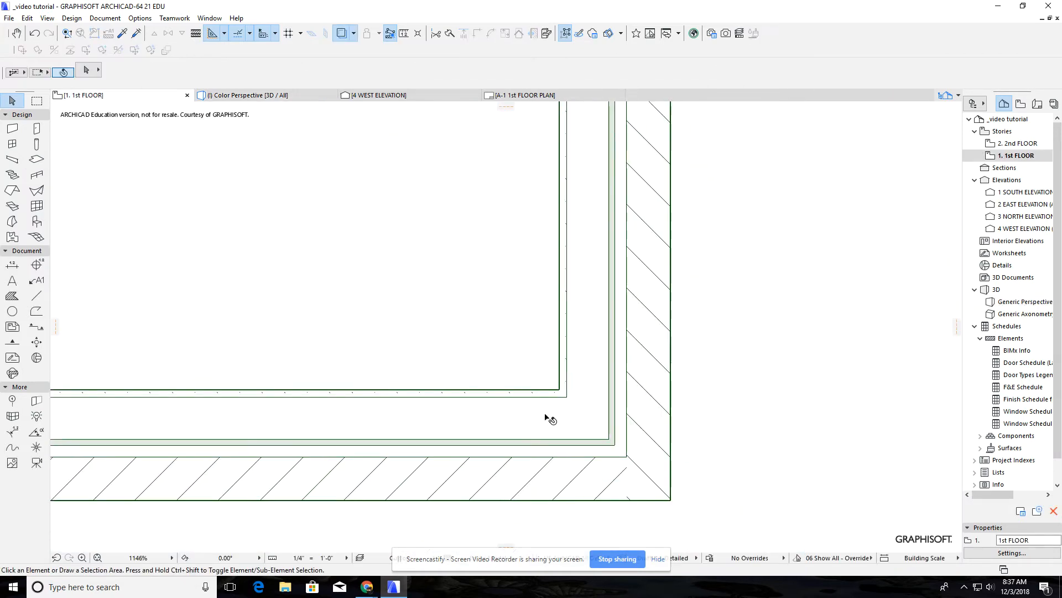
pyautogui.click(36, 160)
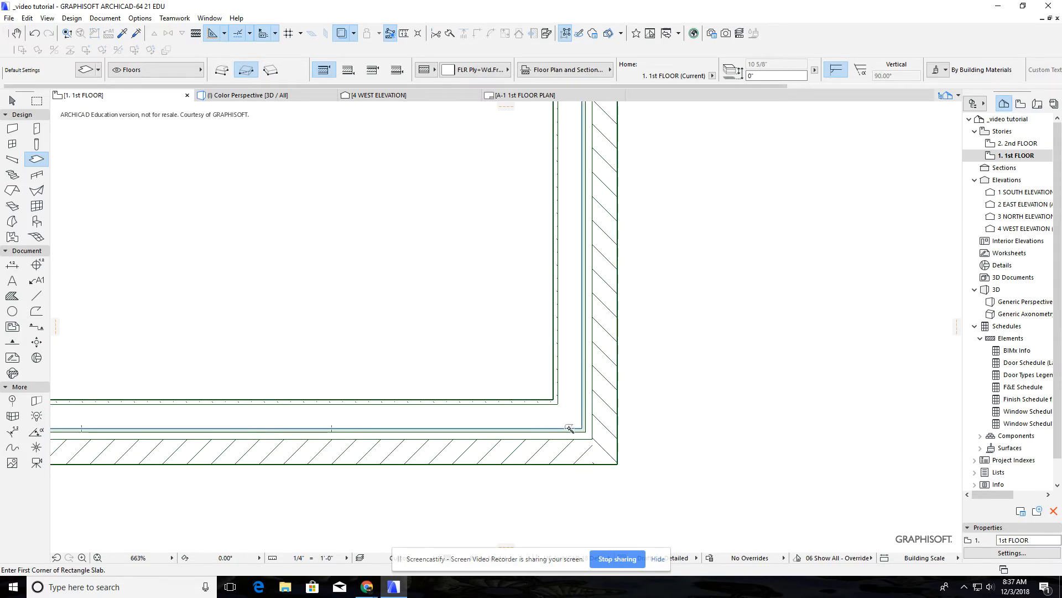
pyautogui.scroll(-3, 568, 428)
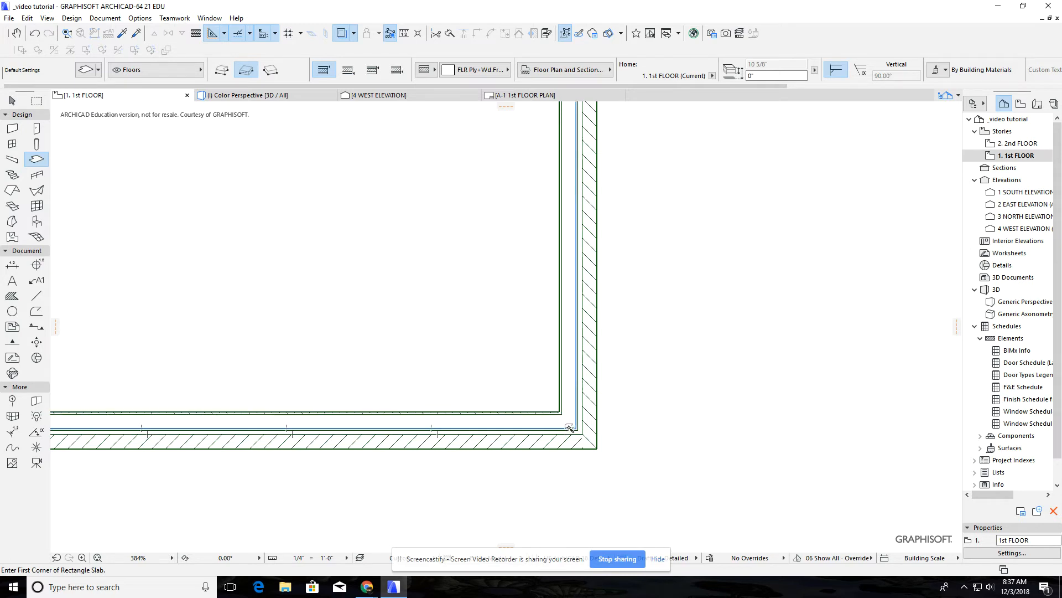
pyautogui.scroll(8, 569, 425)
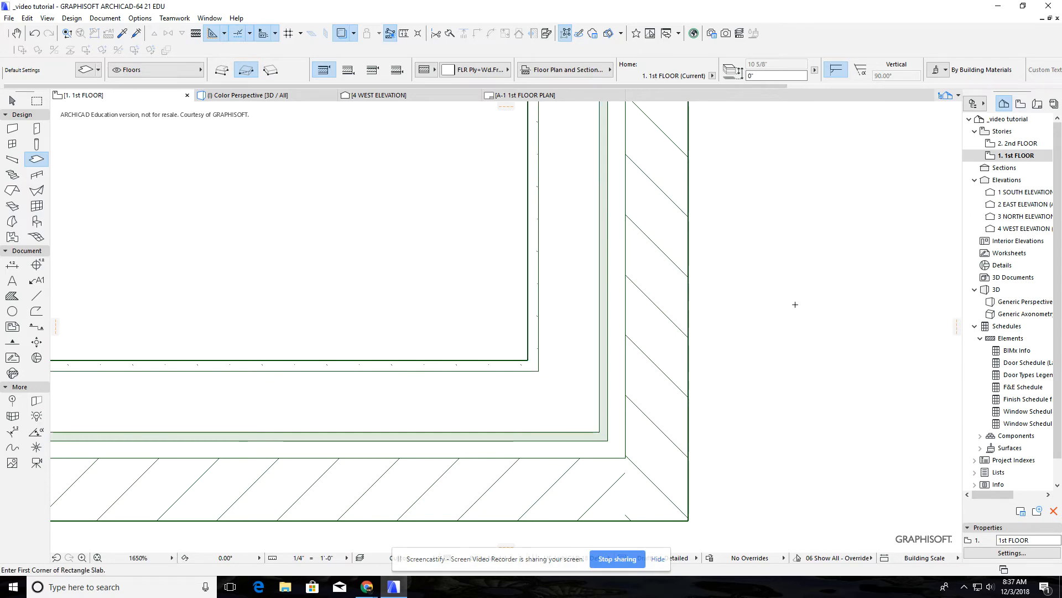
# Step: Check the home story options of the brick wall with the window and door in the 3D view, keeping 1st FLOOR
pyautogui.press('F3')
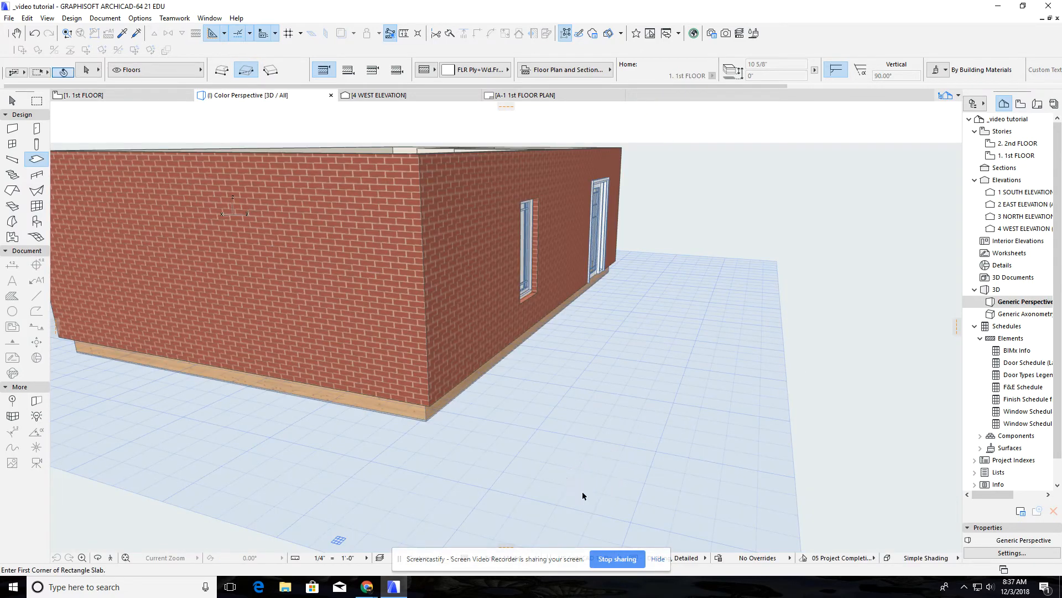
pyautogui.keyDown('shift'); pyautogui.moveTo(332, 536); pyautogui.dragTo(543, 431, button='middle'); pyautogui.keyUp('shift')
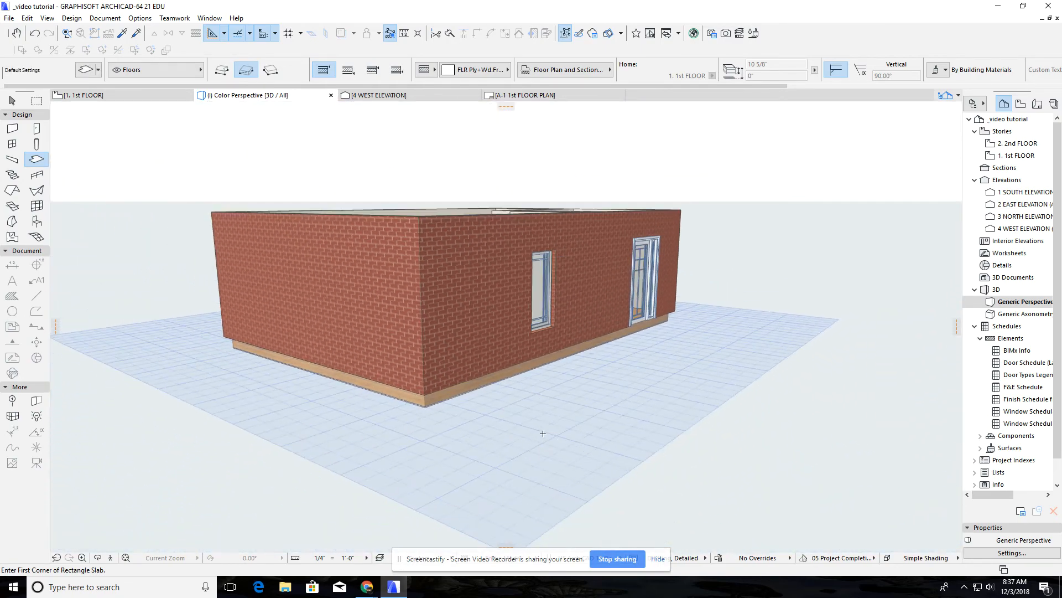
pyautogui.keyDown('shift'); pyautogui.moveTo(616, 402); pyautogui.dragTo(631, 434, button='middle'); pyautogui.keyUp('shift')
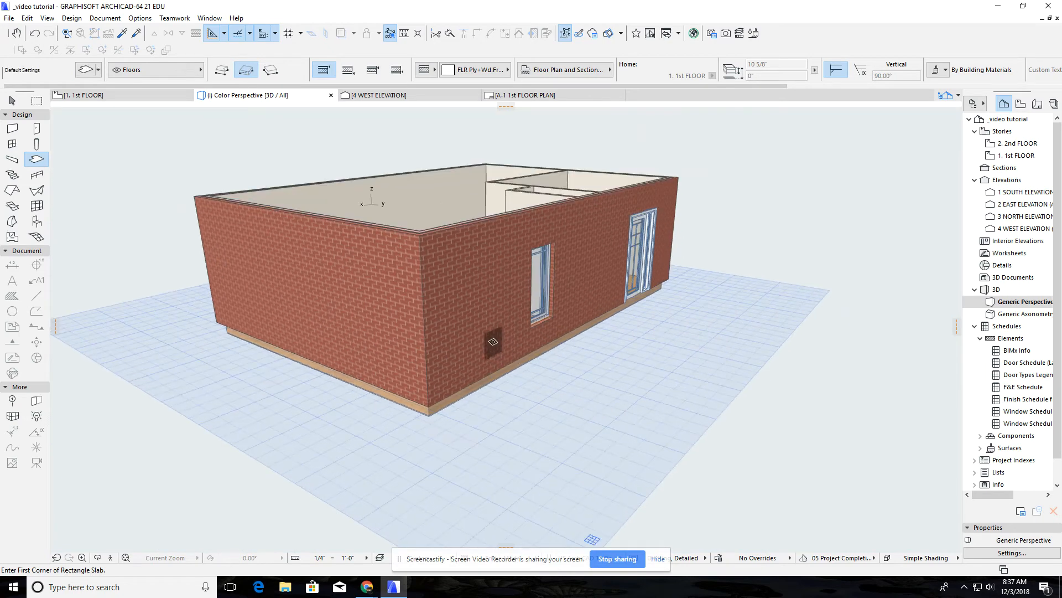
pyautogui.keyDown('shift'); pyautogui.click(504, 342); pyautogui.keyUp('shift')
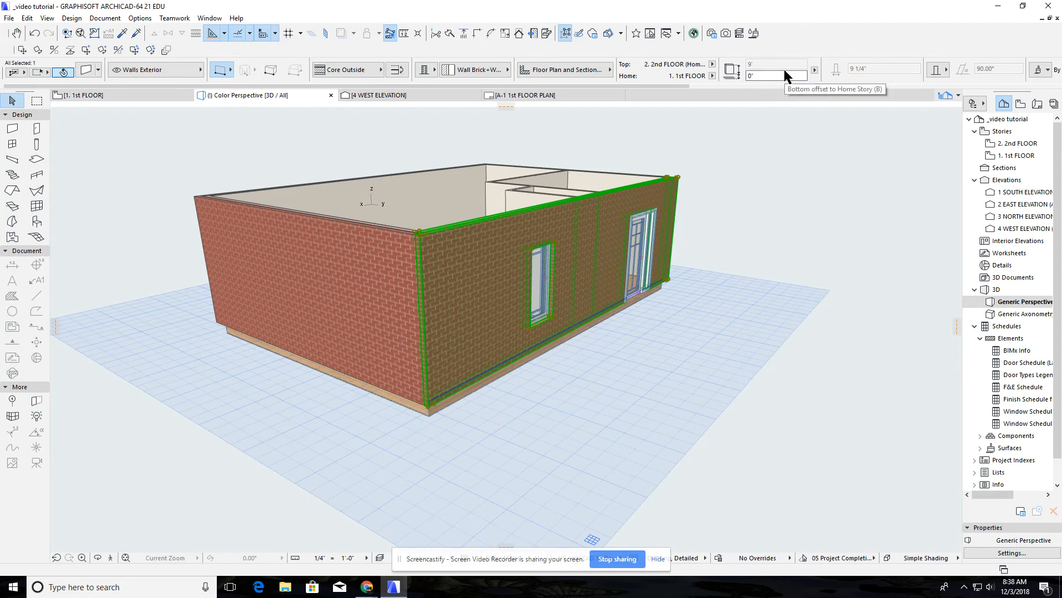
pyautogui.click(712, 75)
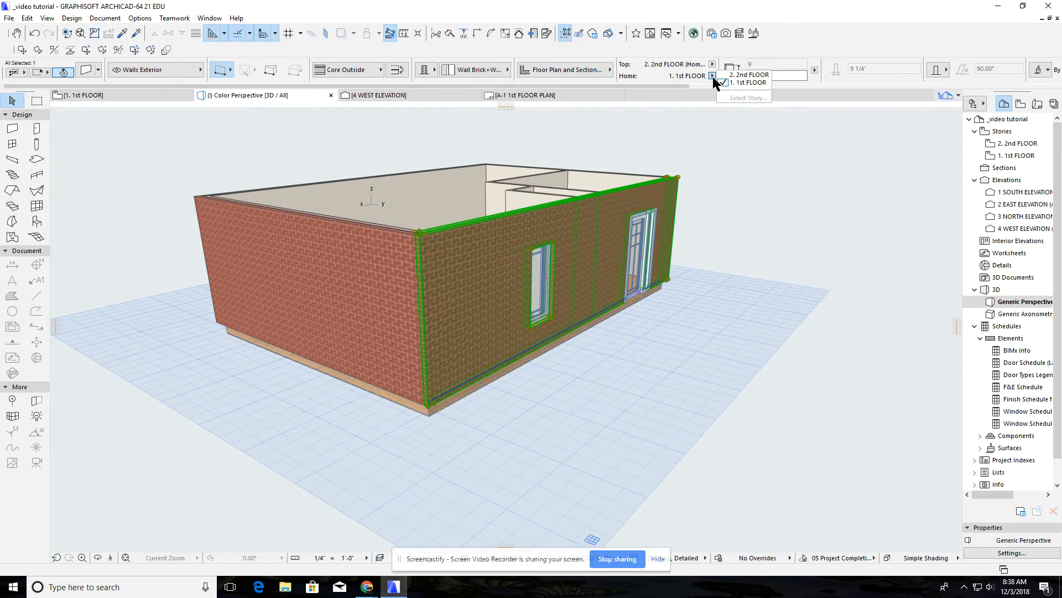
pyautogui.click(712, 76)
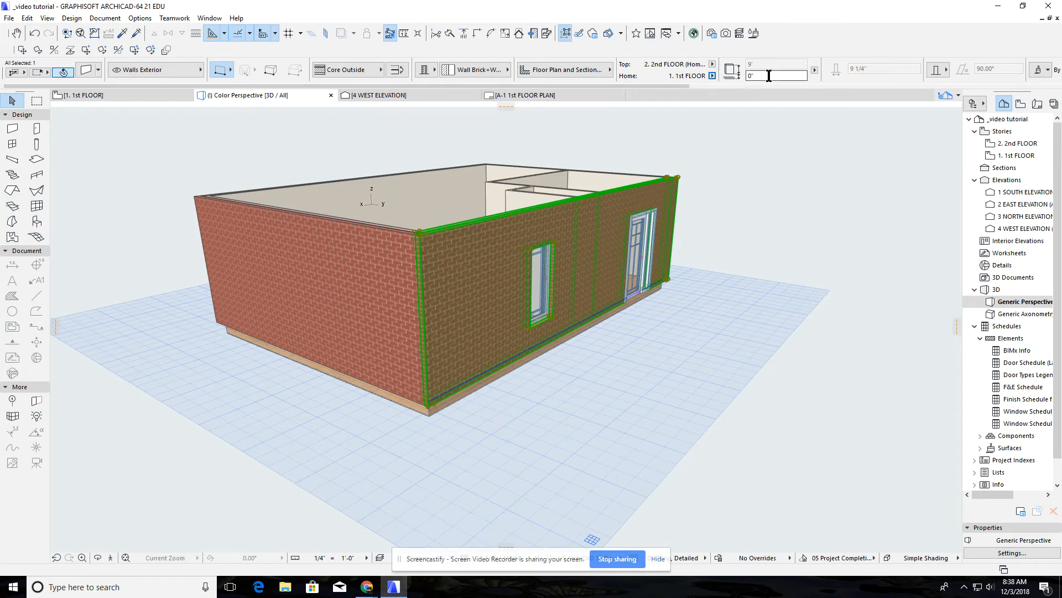
pyautogui.click(740, 133)
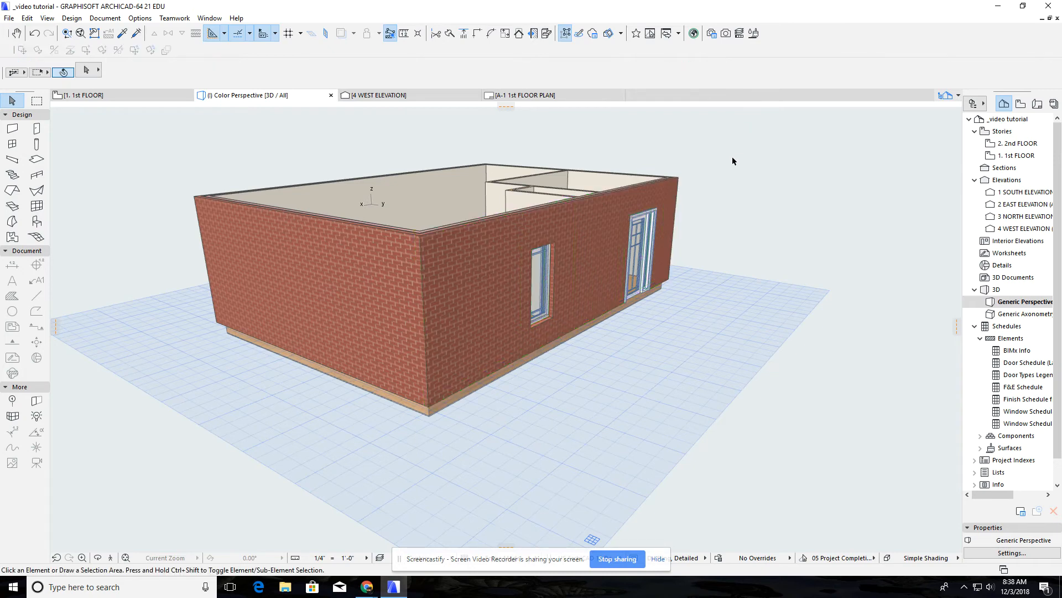
# Step: Stretch the base of the brick wall with the window and door down to the slab's underside, at a -10 5/8" base offset
pyautogui.click(564, 281)
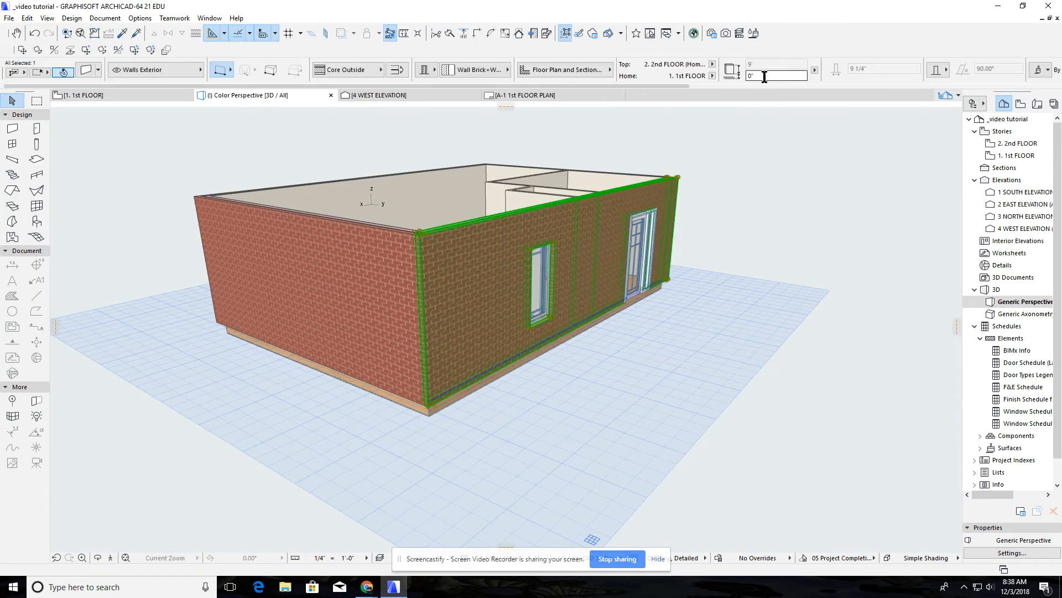
pyautogui.click(764, 76)
pyautogui.keyDown('shift'); pyautogui.moveTo(503, 452); pyautogui.dragTo(550, 439, button='middle'); pyautogui.keyUp('shift')
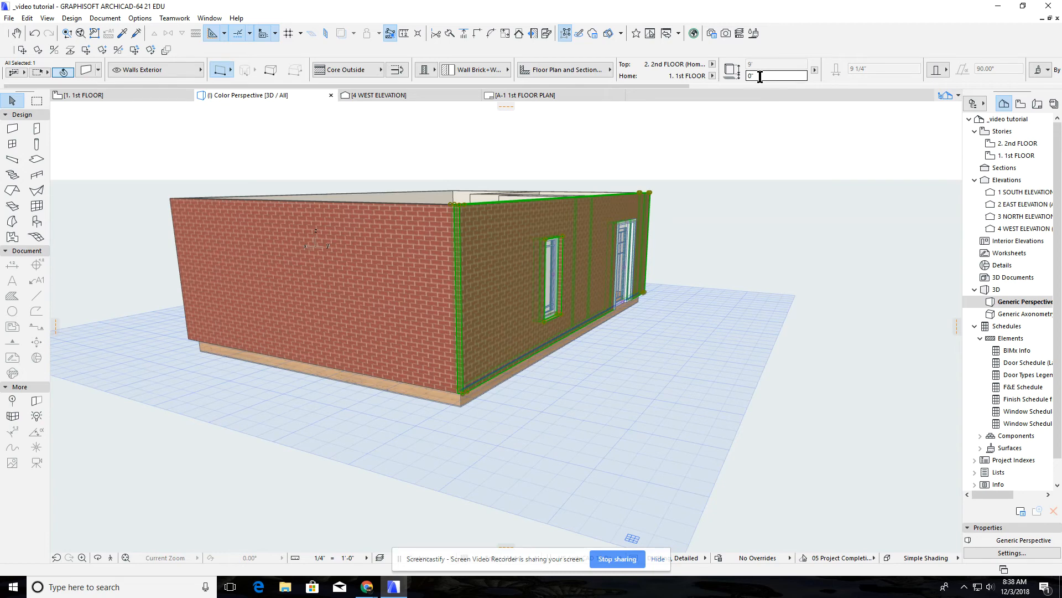
pyautogui.click(463, 395)
pyautogui.click(513, 465)
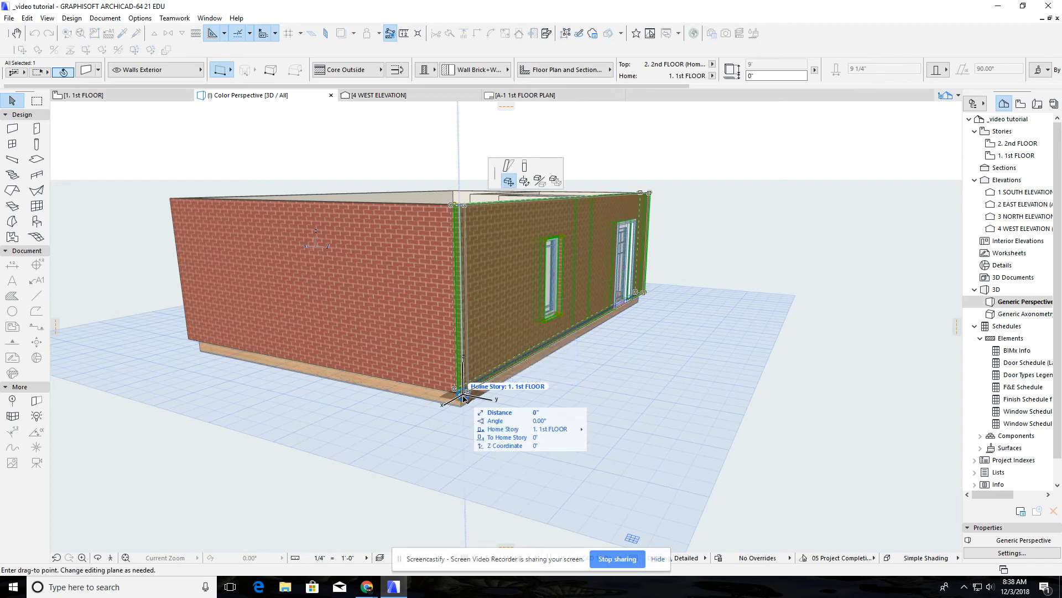
pyautogui.click(524, 166)
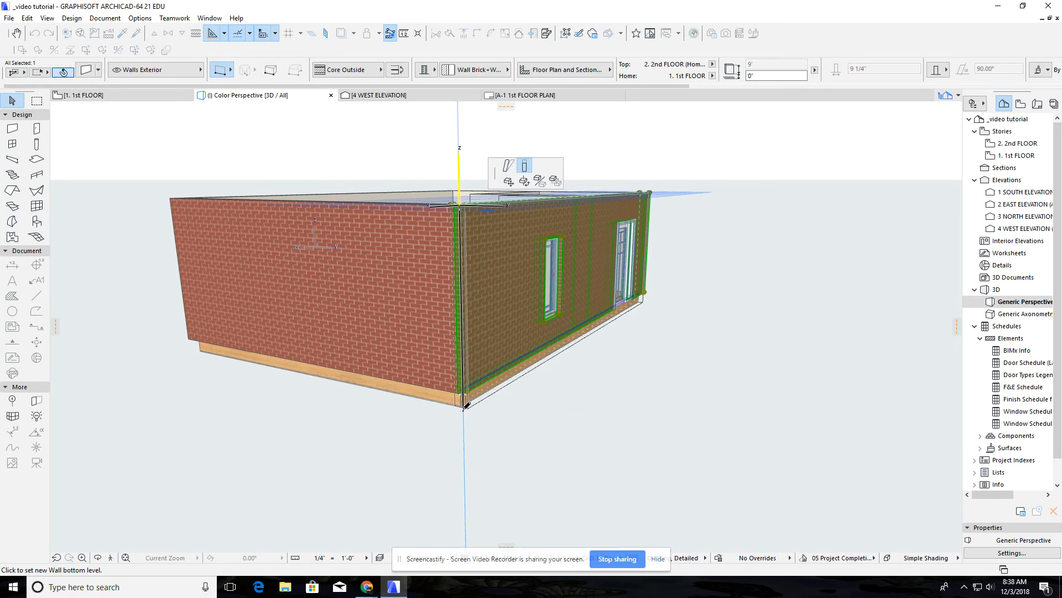
pyautogui.scroll(2, 465, 401)
pyautogui.moveTo(463, 404); pyautogui.dragTo(534, 391, button='middle')
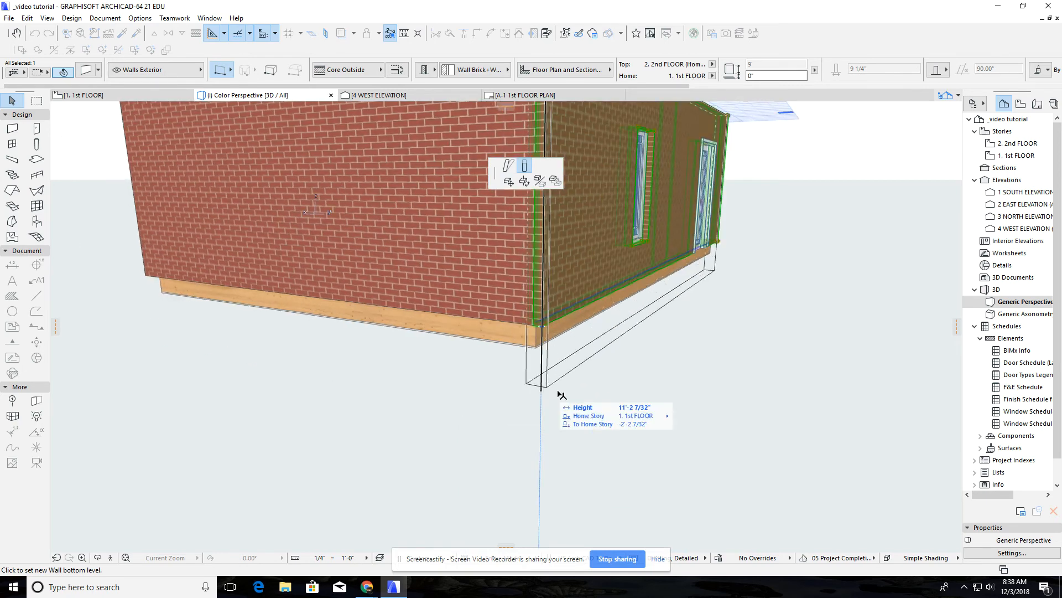
pyautogui.scroll(3, 714, 432)
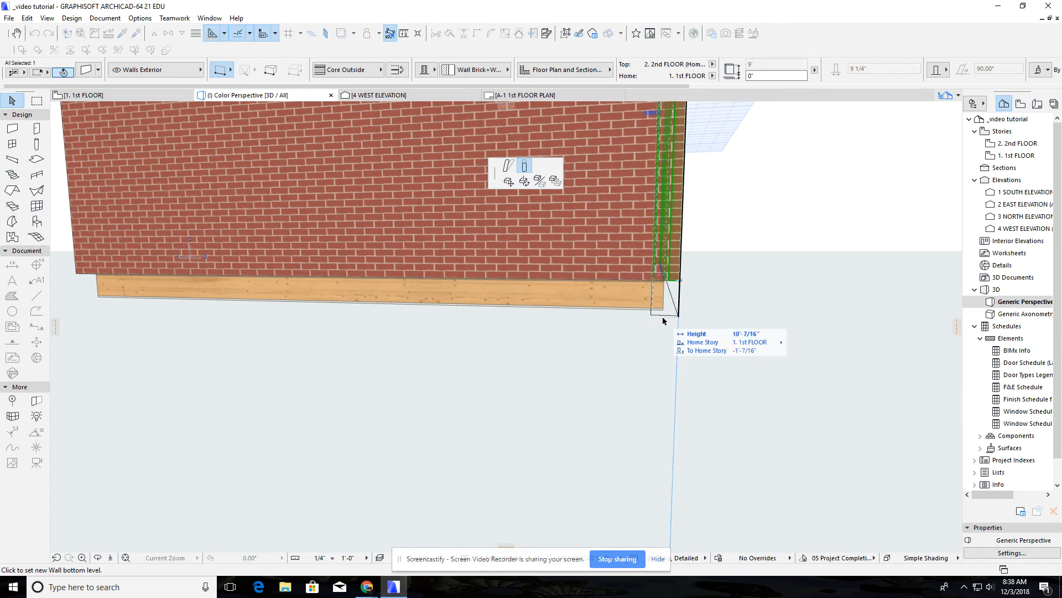
pyautogui.click(666, 315)
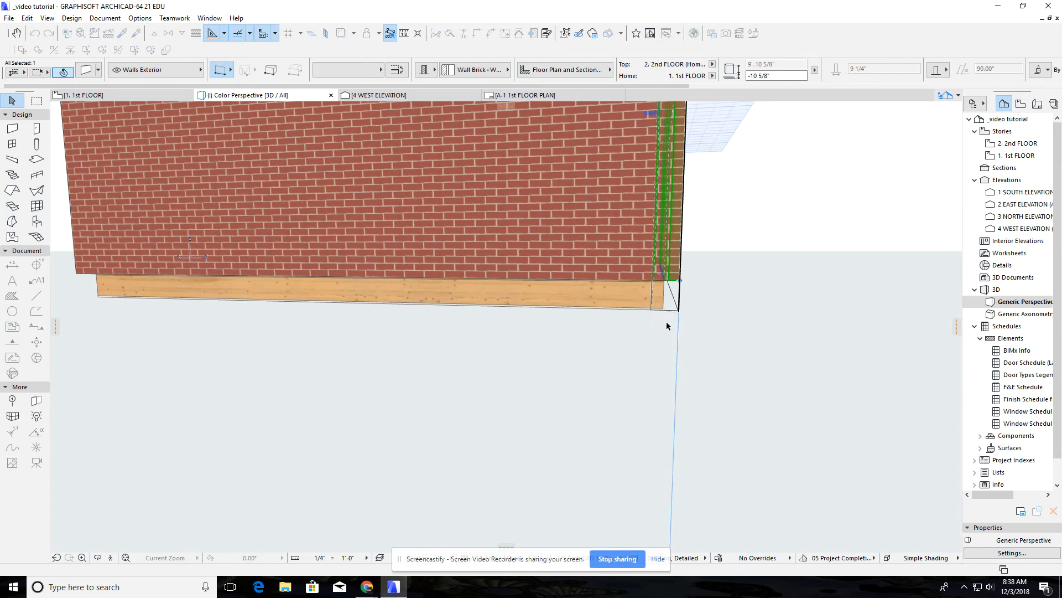
# Step: Stretch the adjoining windowless brick wall's base down to the neighbouring wall's lower corner, at a -10 5/8" base offset
pyautogui.keyDown('shift'); pyautogui.moveTo(716, 347); pyautogui.dragTo(604, 397, button='middle'); pyautogui.keyUp('shift')
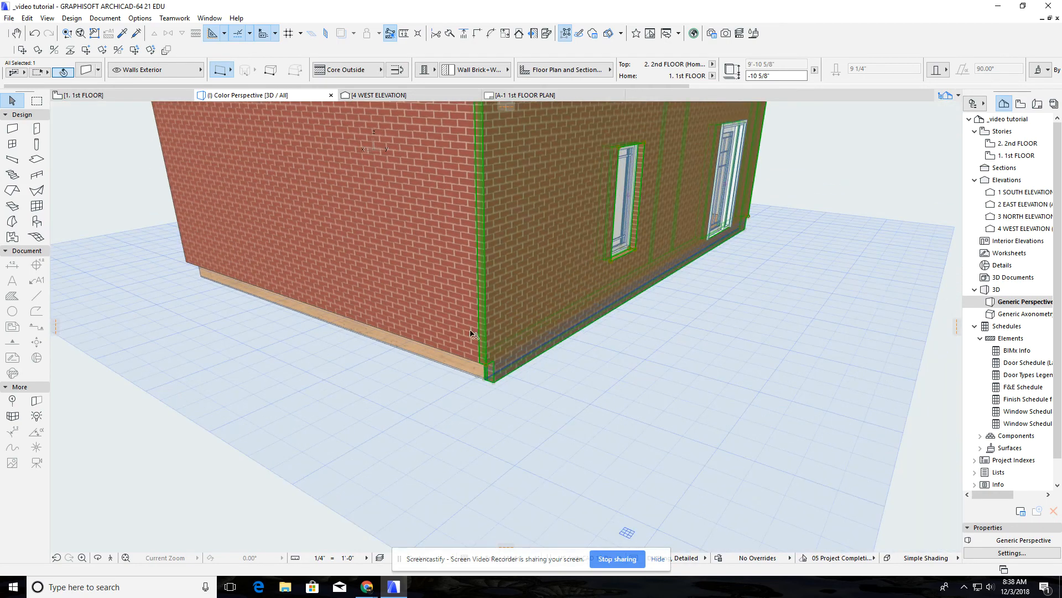
pyautogui.click(449, 315)
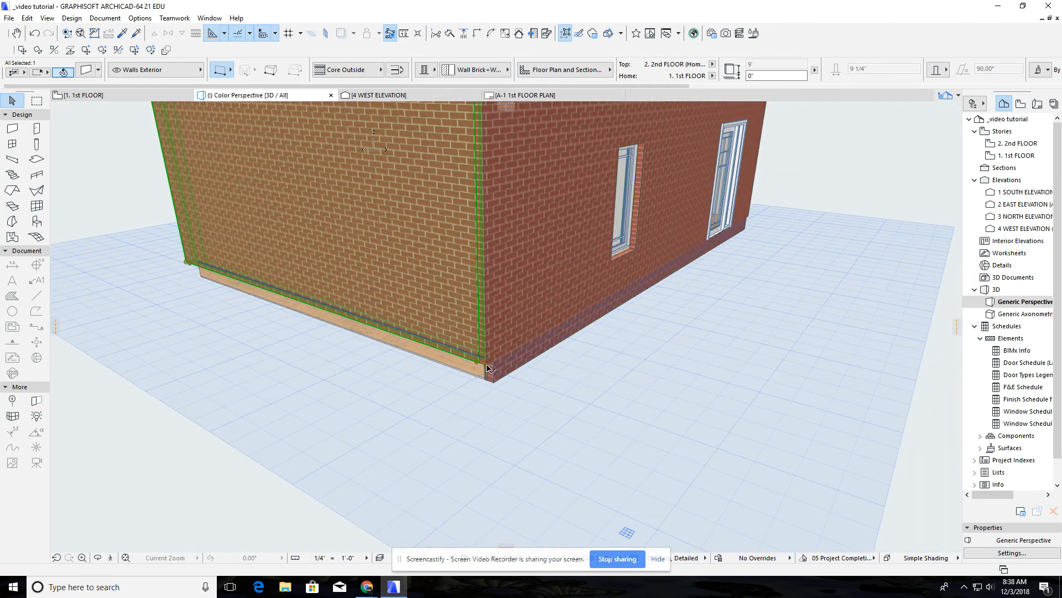
pyautogui.click(487, 368)
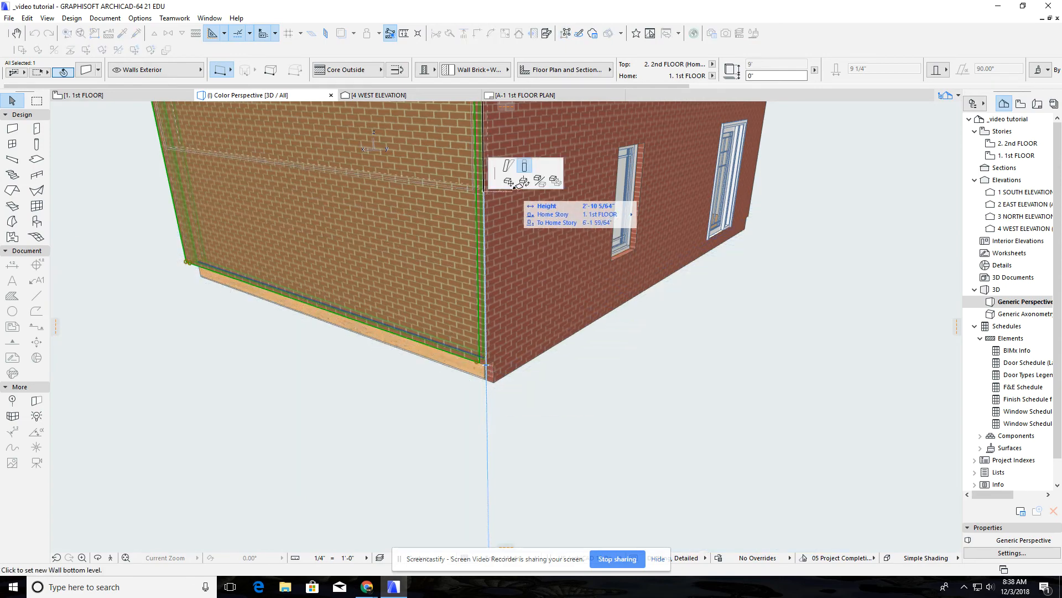
pyautogui.click(496, 380)
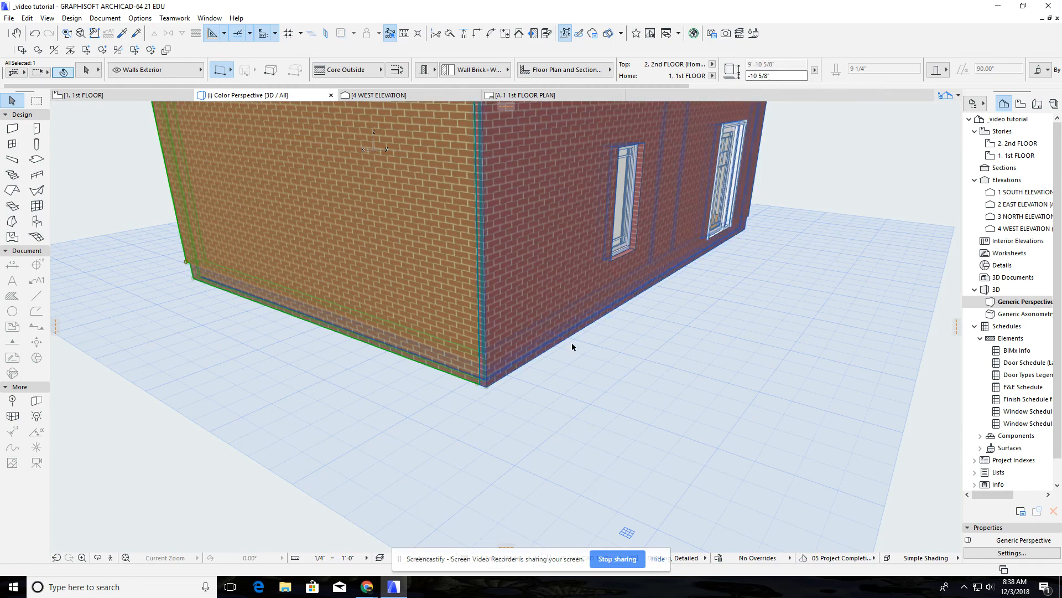
# Step: Inspect the two lowered brick walls and the interior floor from several angles in the 3D view
pyautogui.moveTo(568, 346); pyautogui.dragTo(778, 330)
pyautogui.moveTo(395, 335); pyautogui.dragTo(589, 371)
pyautogui.moveTo(635, 290); pyautogui.dragTo(768, 419)
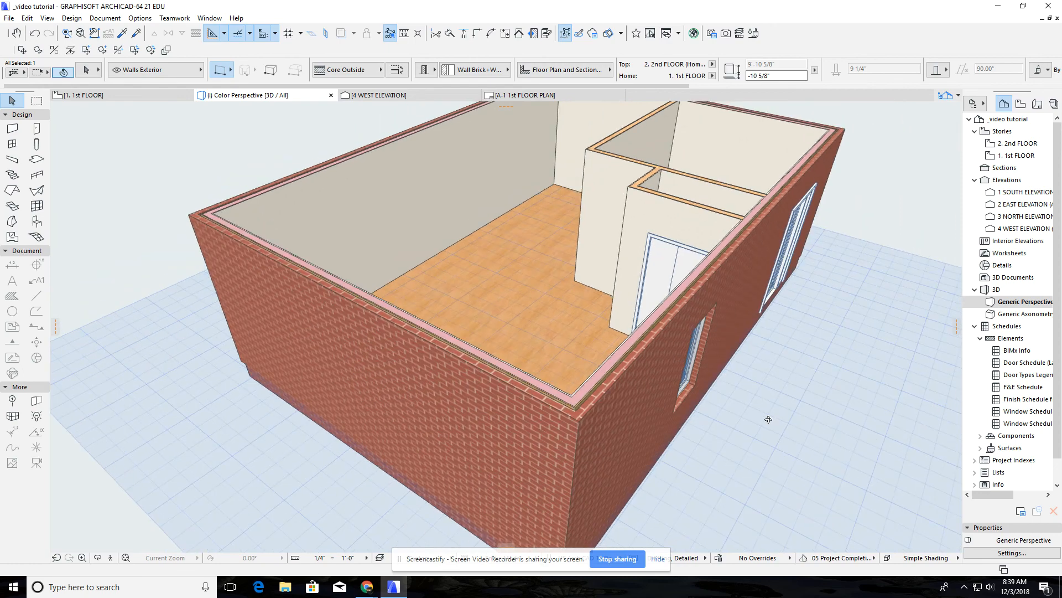
pyautogui.moveTo(684, 423); pyautogui.dragTo(789, 391)
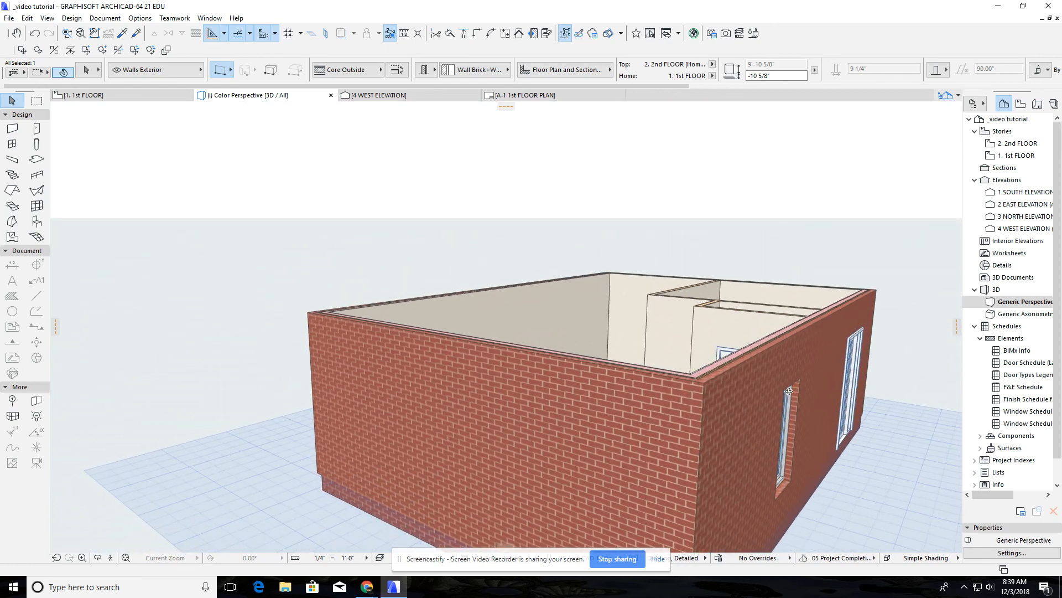
pyautogui.moveTo(817, 437); pyautogui.dragTo(569, 423)
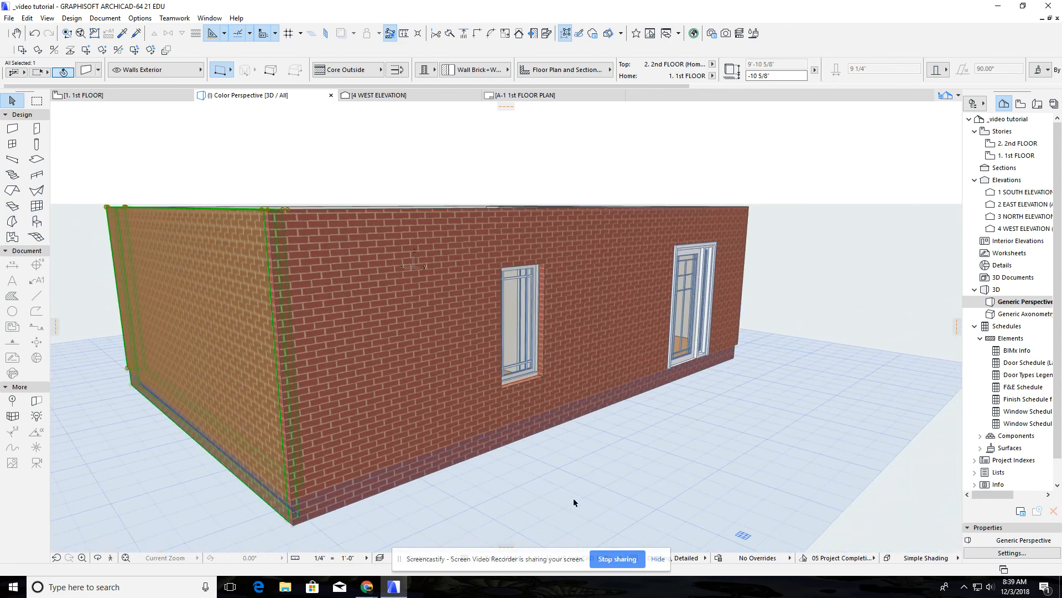